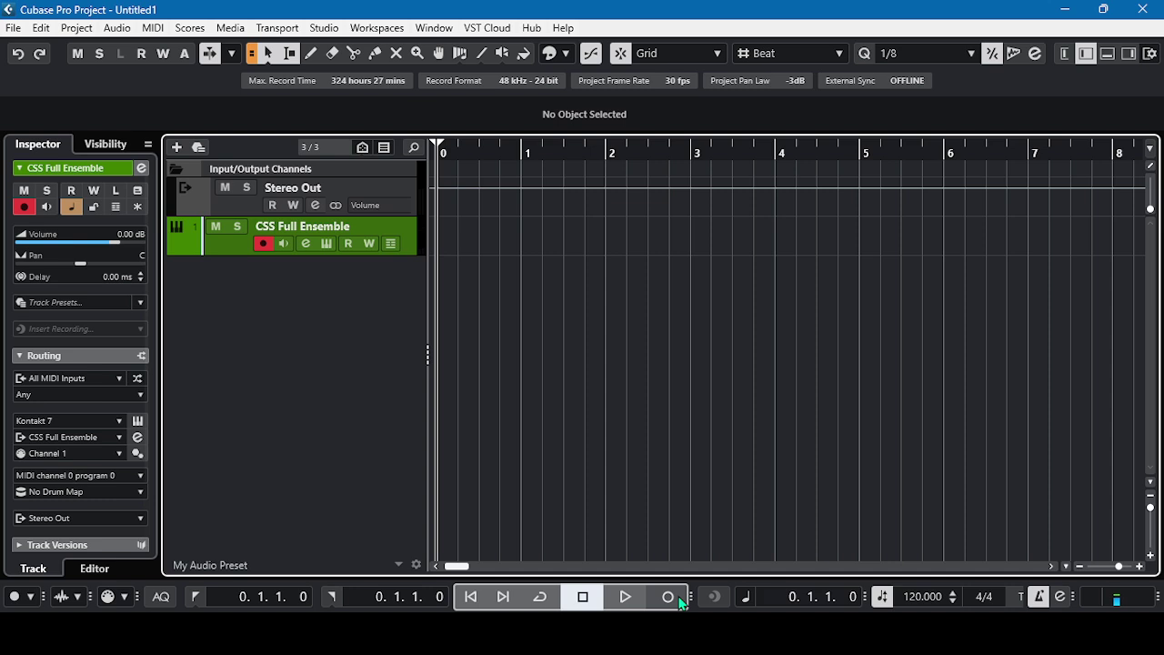
Open the track's Kontakt 7 instrument and review the loaded Cinematic Studio Strings ensemble
click(327, 245)
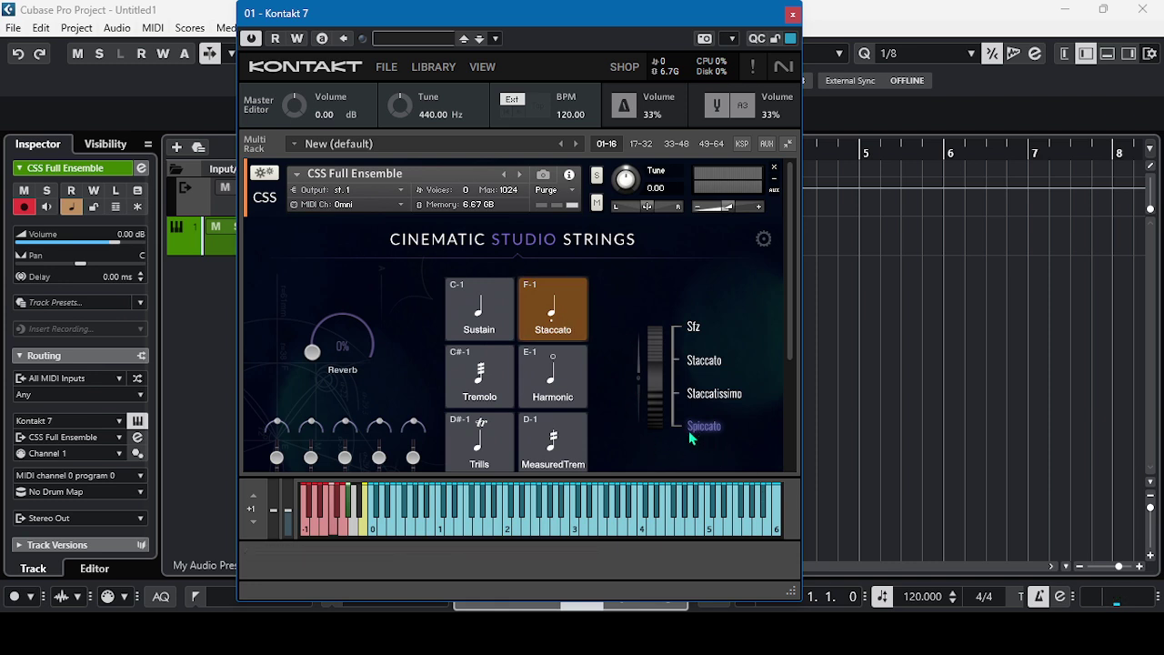
Close Kontakt and record a five-bar part of short string chords on CSS Full Ensemble
click(792, 14)
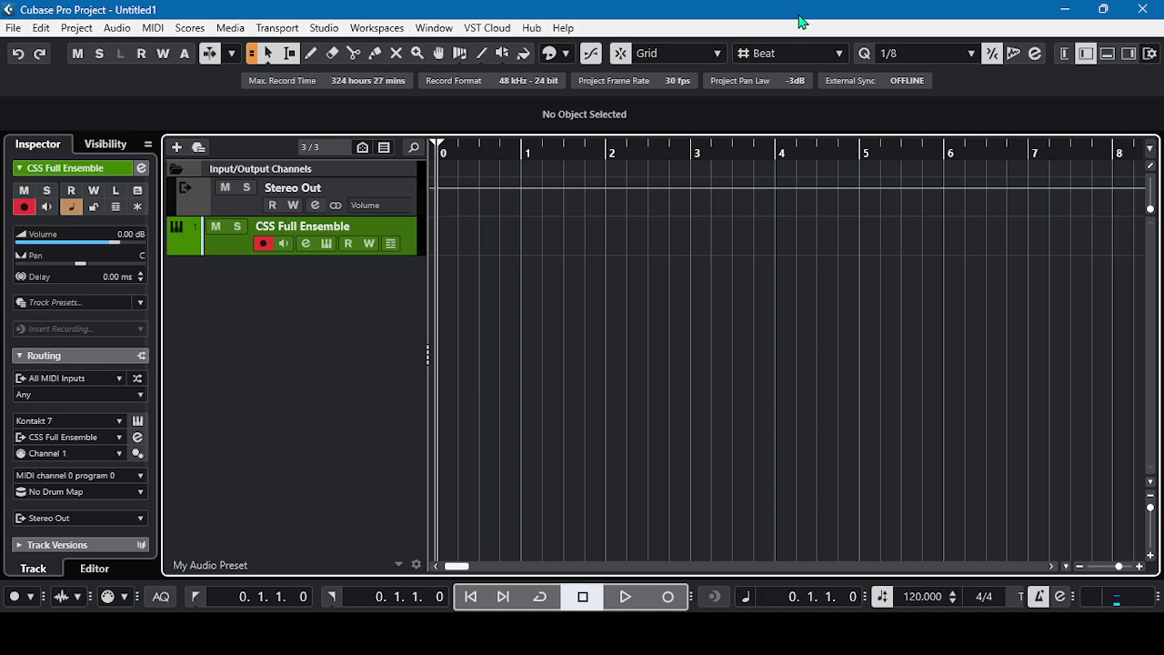
click(669, 598)
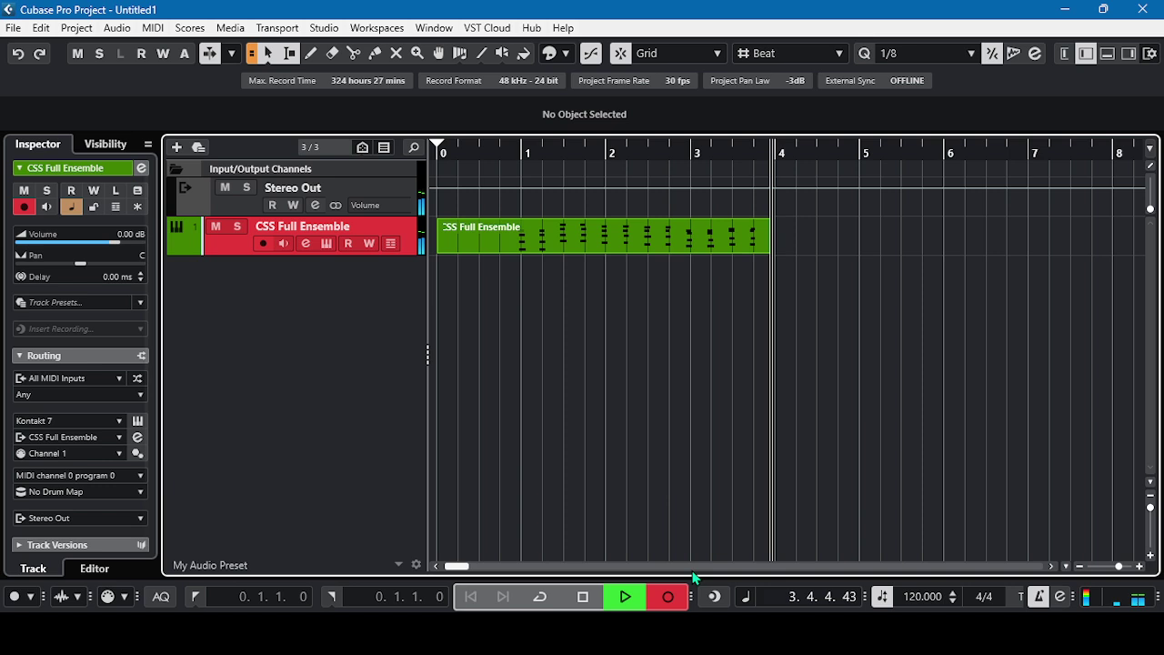
key(space)
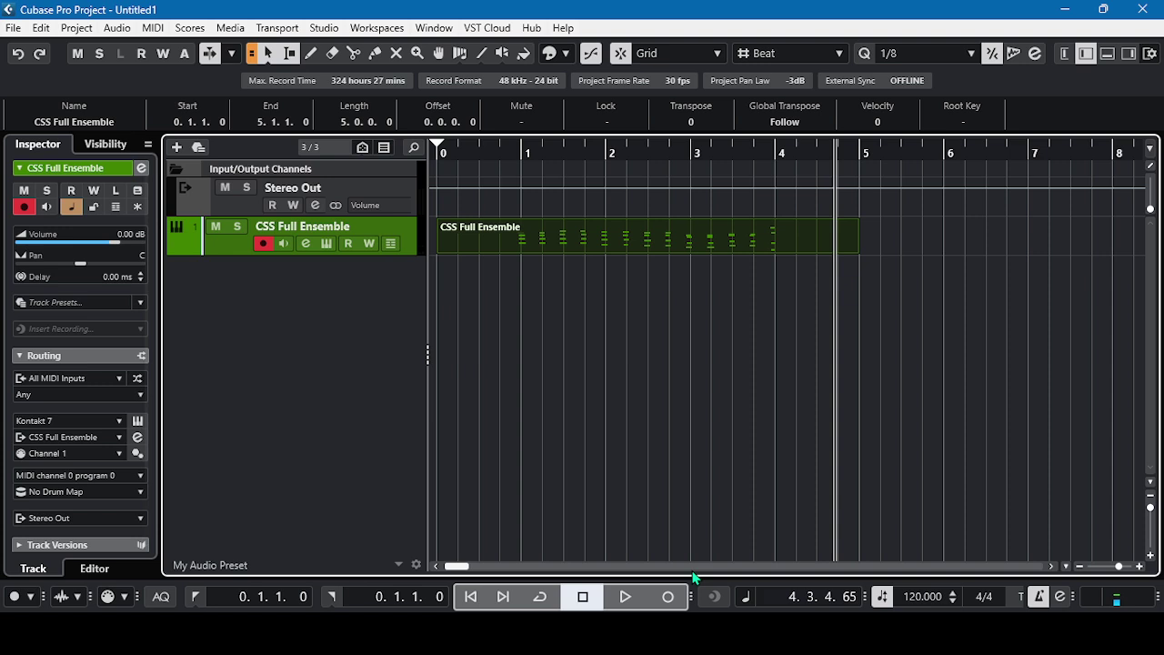
Quantize the recorded chords to 1/8, return to the project start, and zoom into the part
key(q)
click(470, 597)
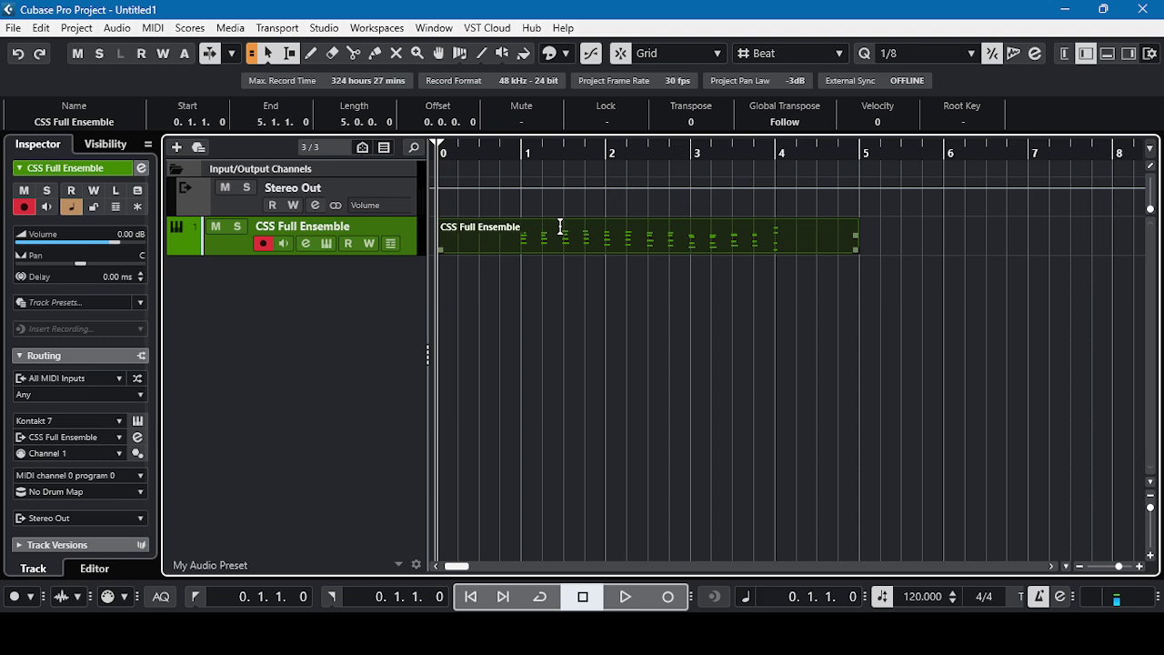
key(h)
key(h)
key(h)
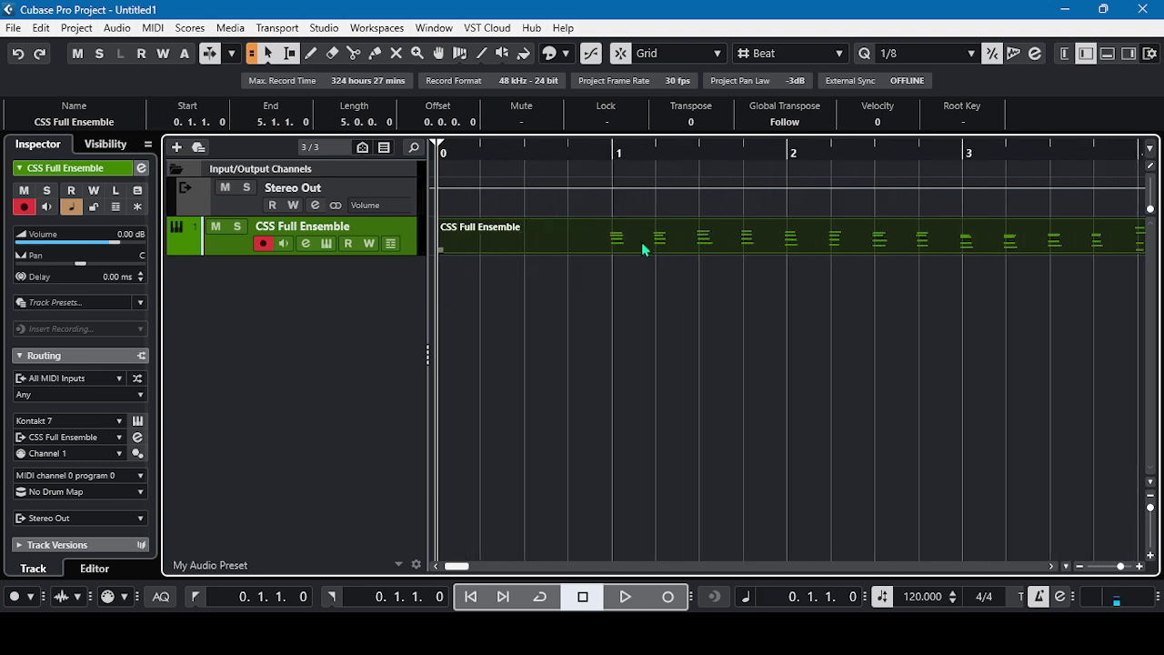
click(1050, 566)
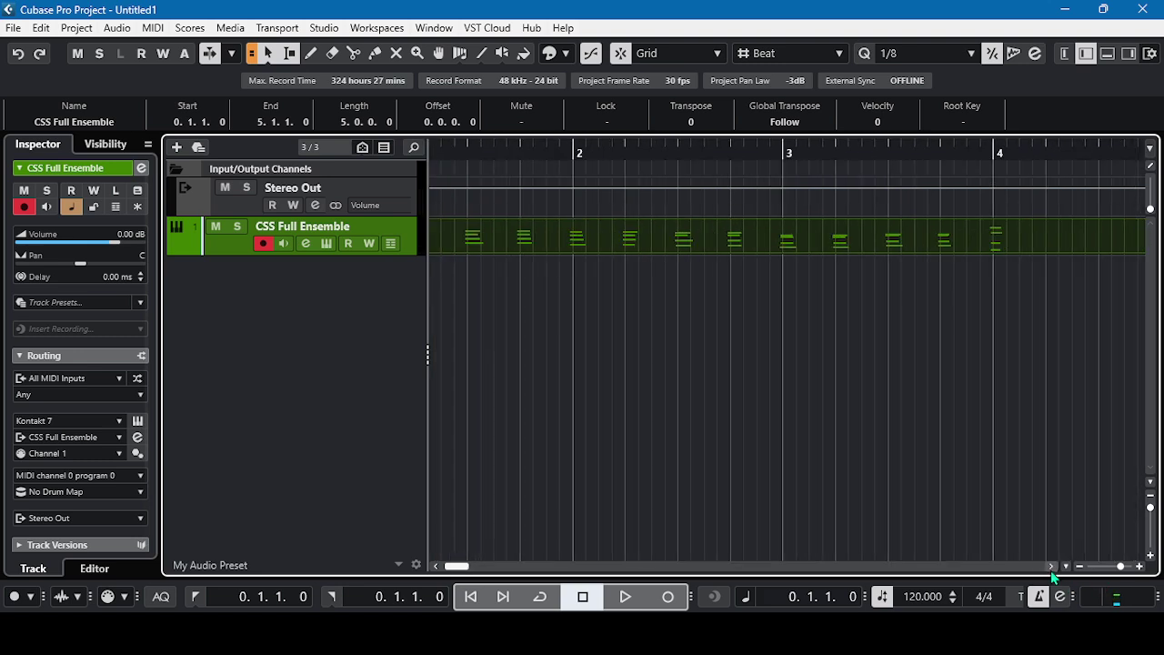
click(436, 565)
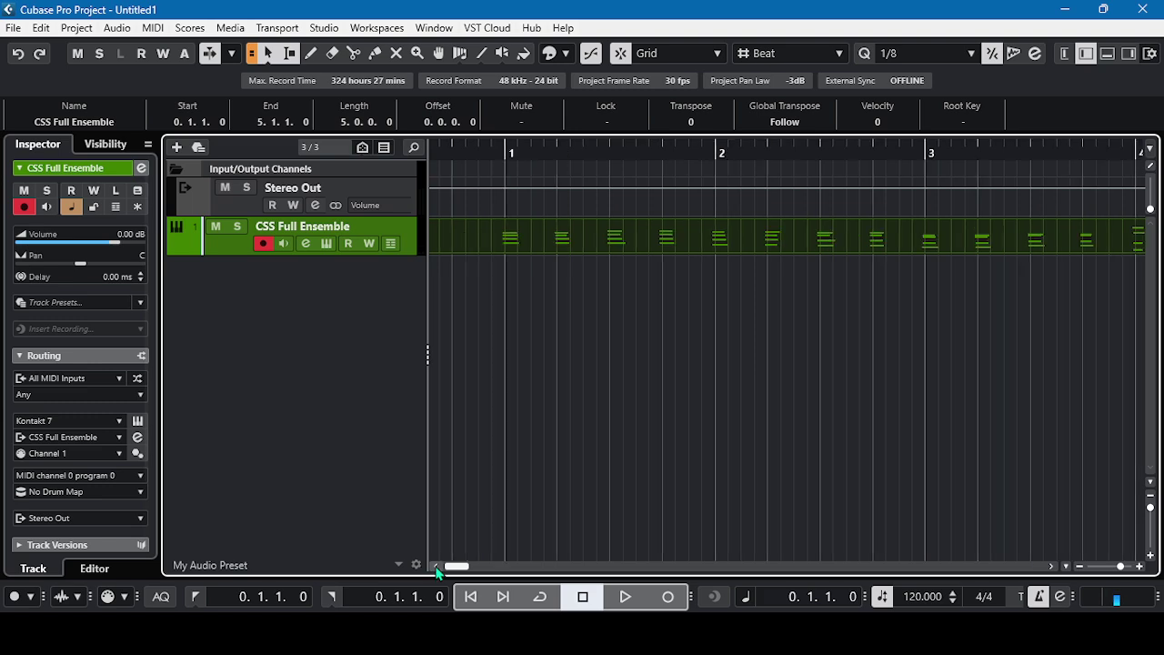
Open the recorded part in a separate Key Editor window with Snap enabled
double_click(534, 244)
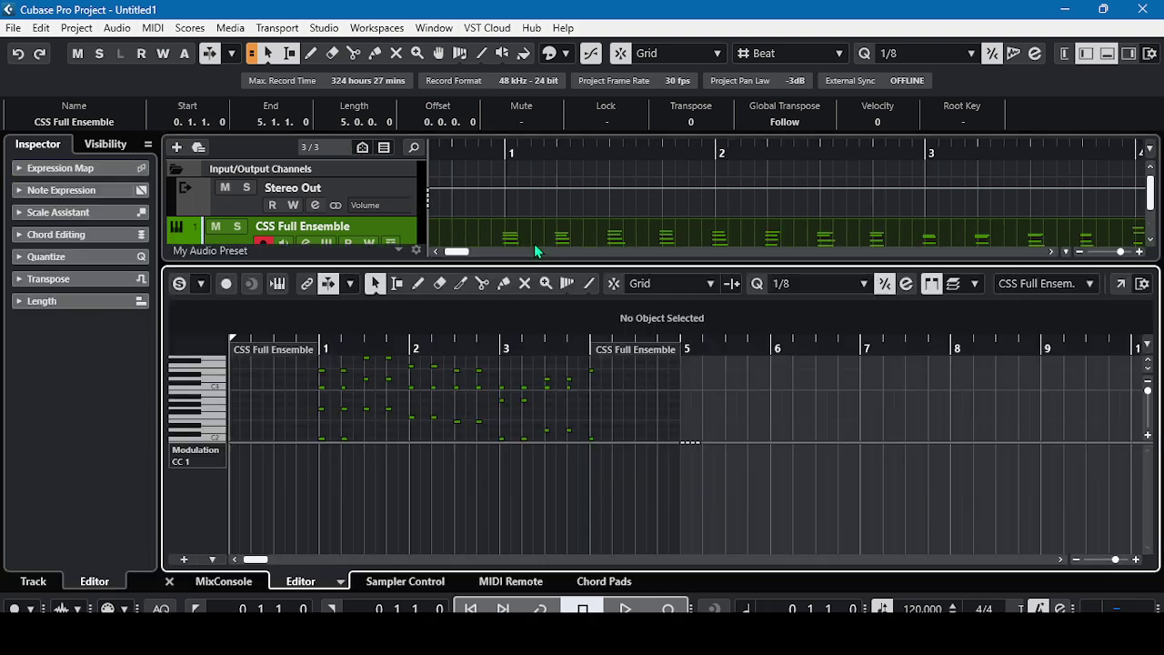
click(1123, 284)
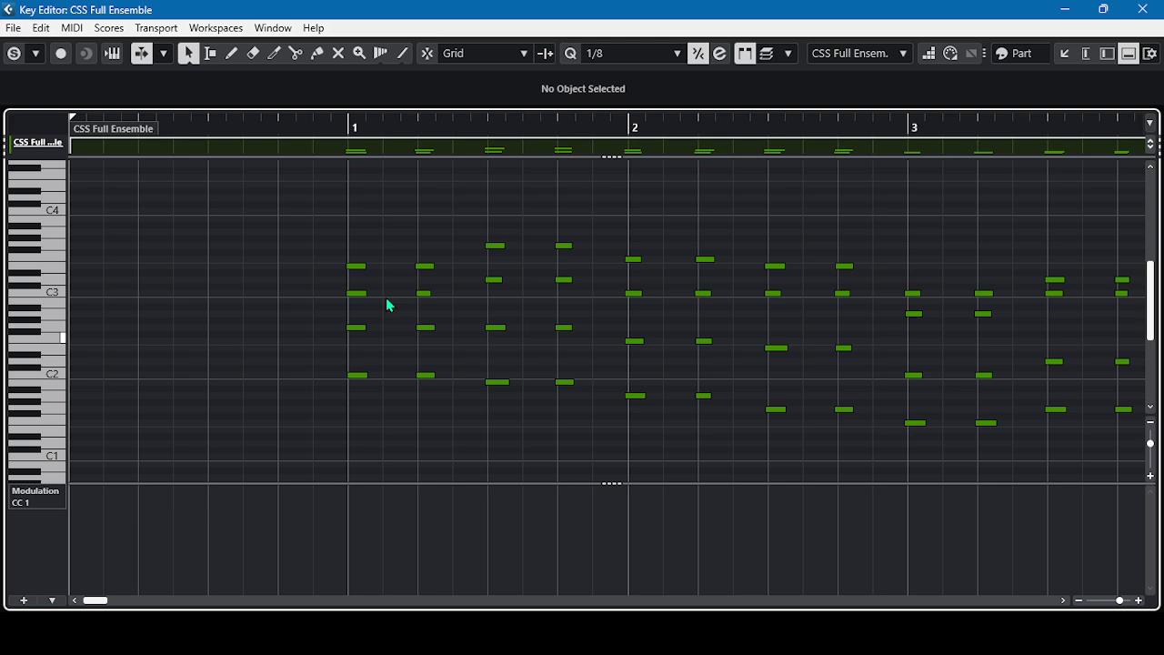
click(425, 58)
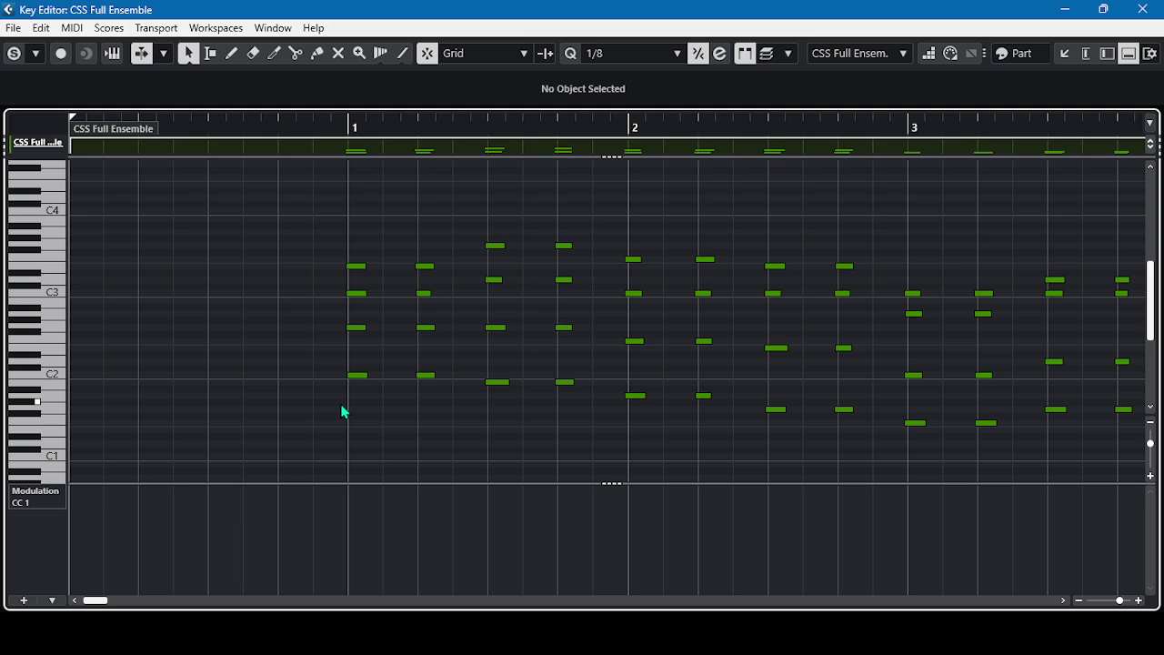
Lengthen the notes of the first chord and the chord at beat 1.2
drag(342, 409, 382, 254)
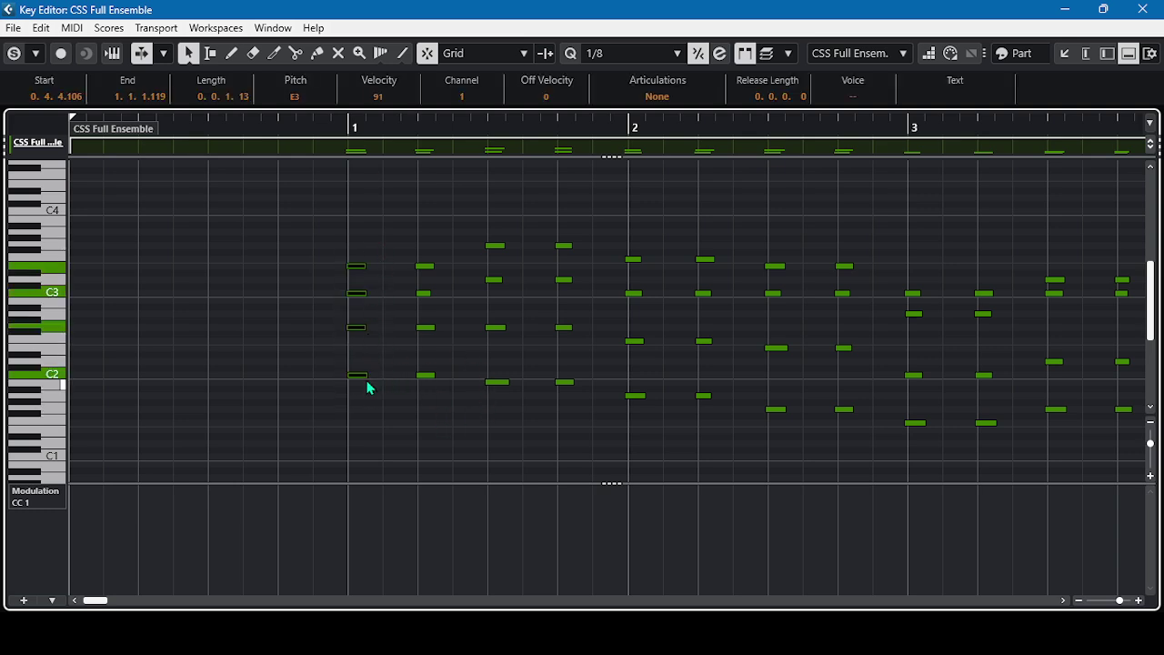
drag(367, 376, 384, 377)
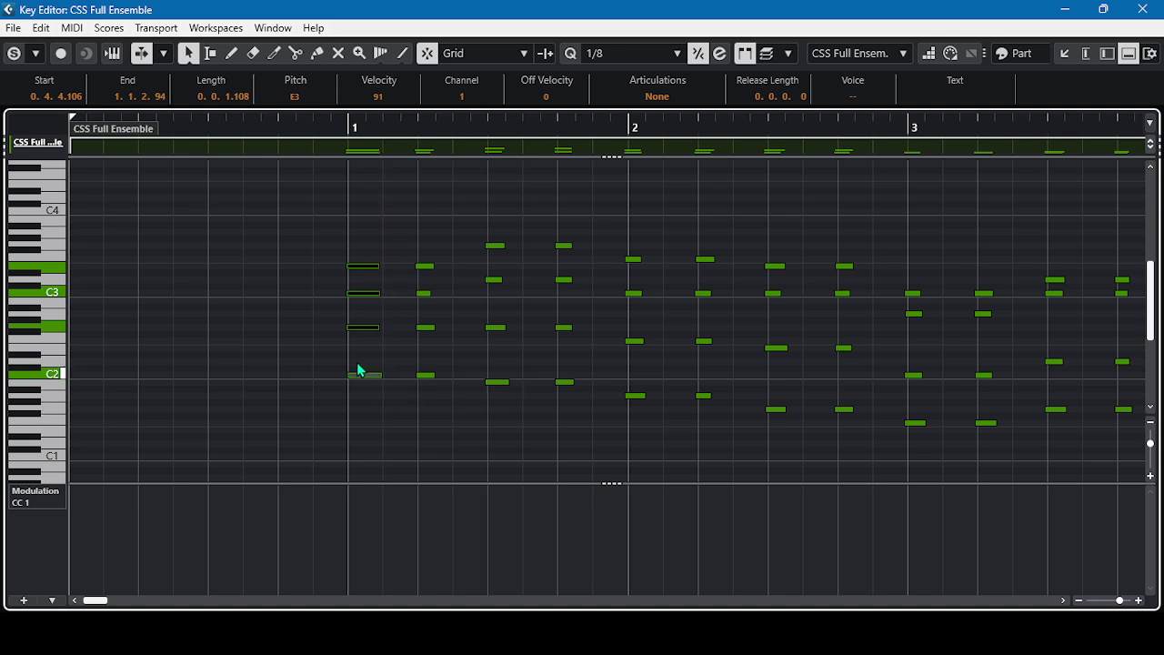
key(h)
key(h)
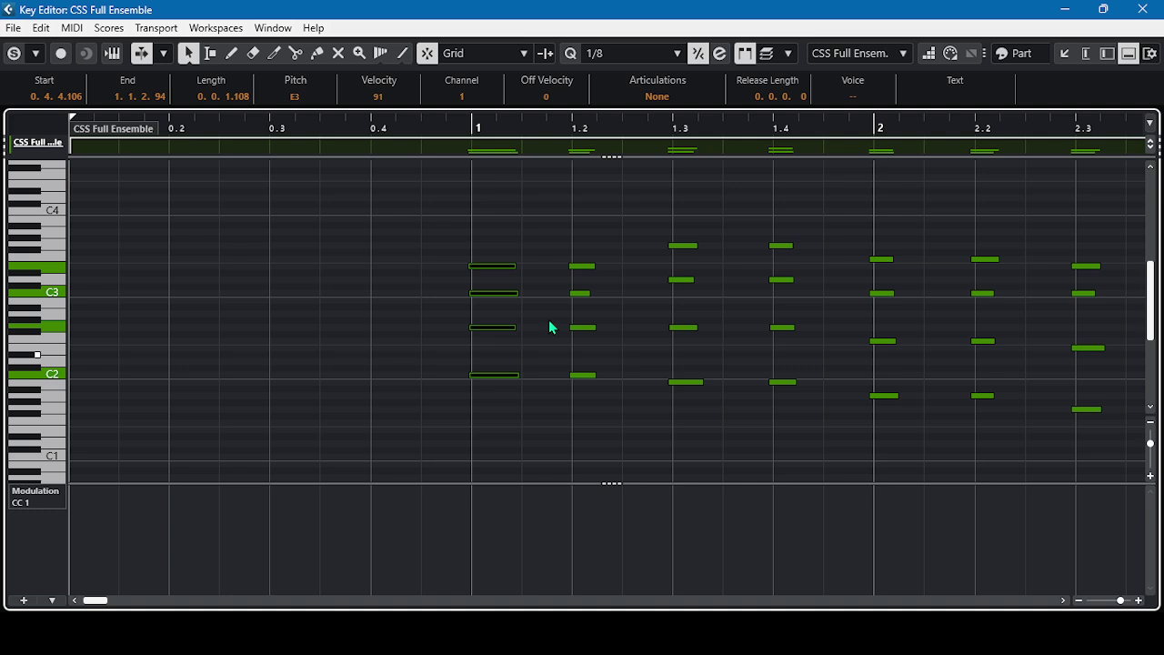
drag(581, 406, 603, 250)
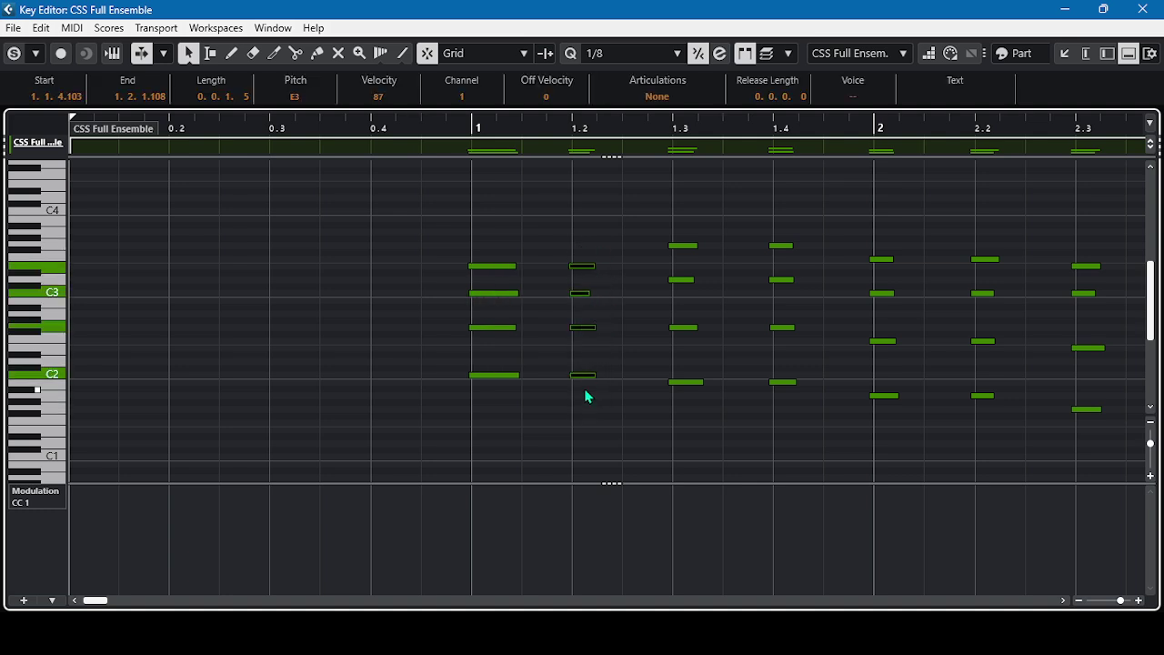
drag(592, 374, 615, 374)
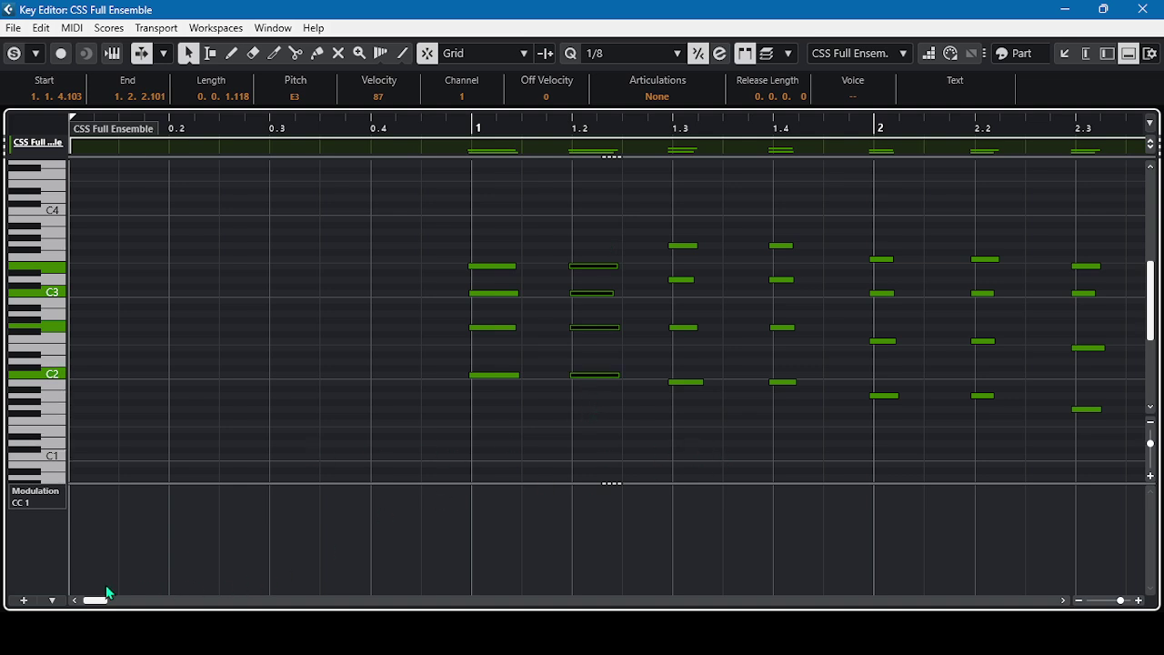
Hide the Key Editor's controller lanes and open Preferences on the Editing page
click(51, 604)
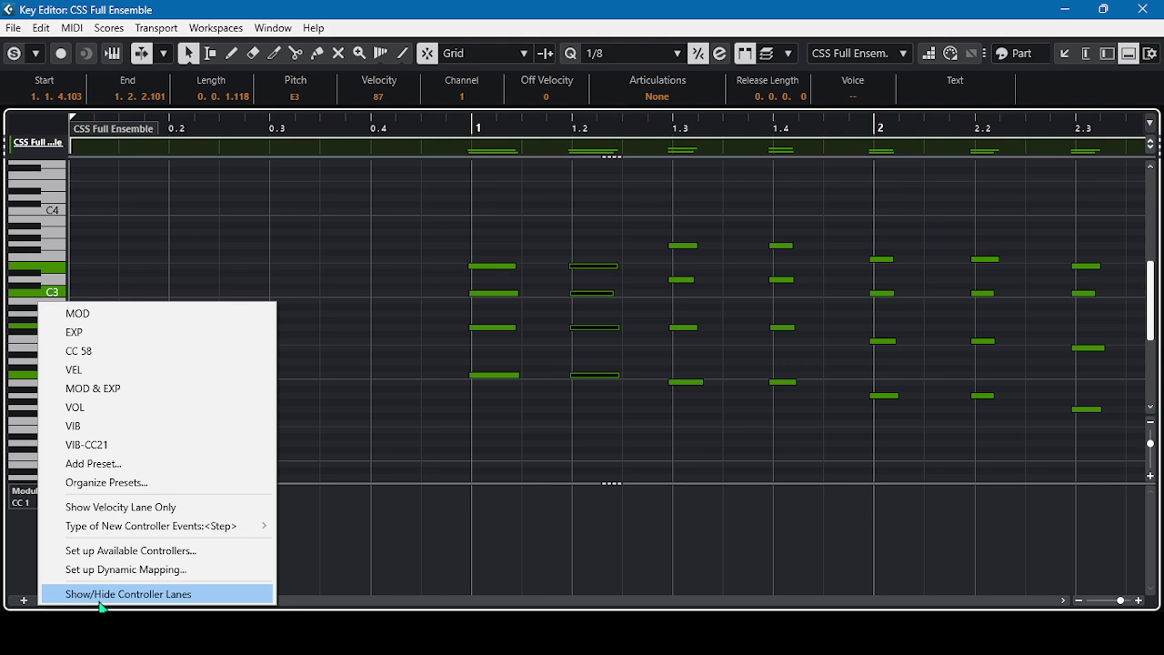
click(102, 593)
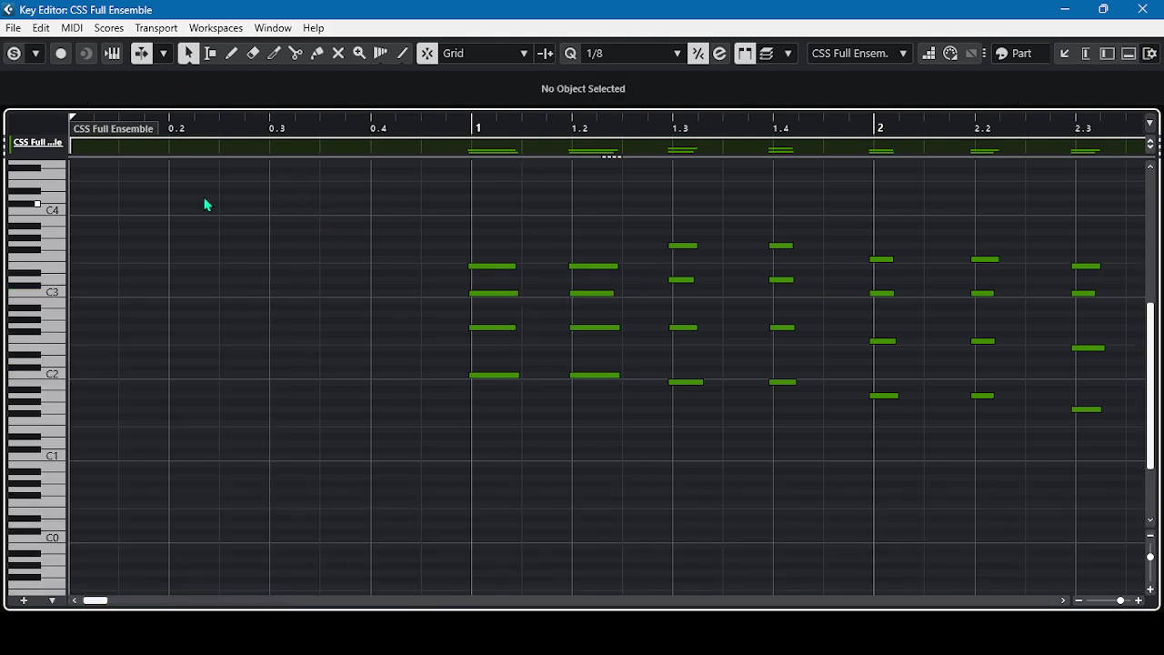
click(42, 28)
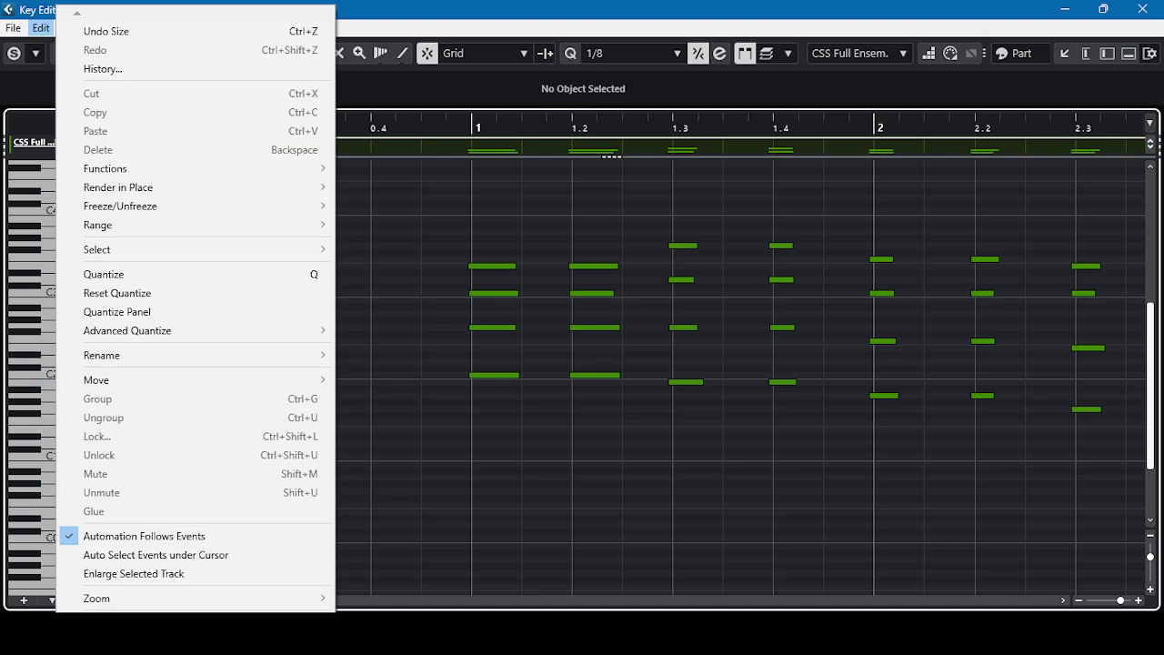
scroll(195, 319, down, 3)
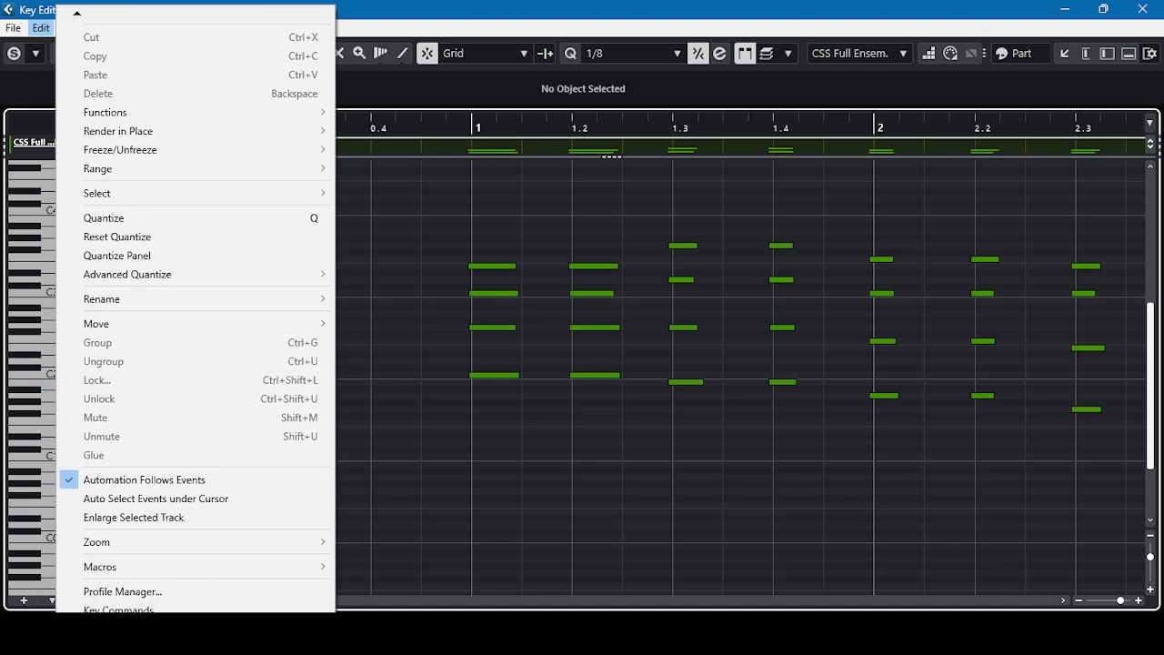
click(181, 590)
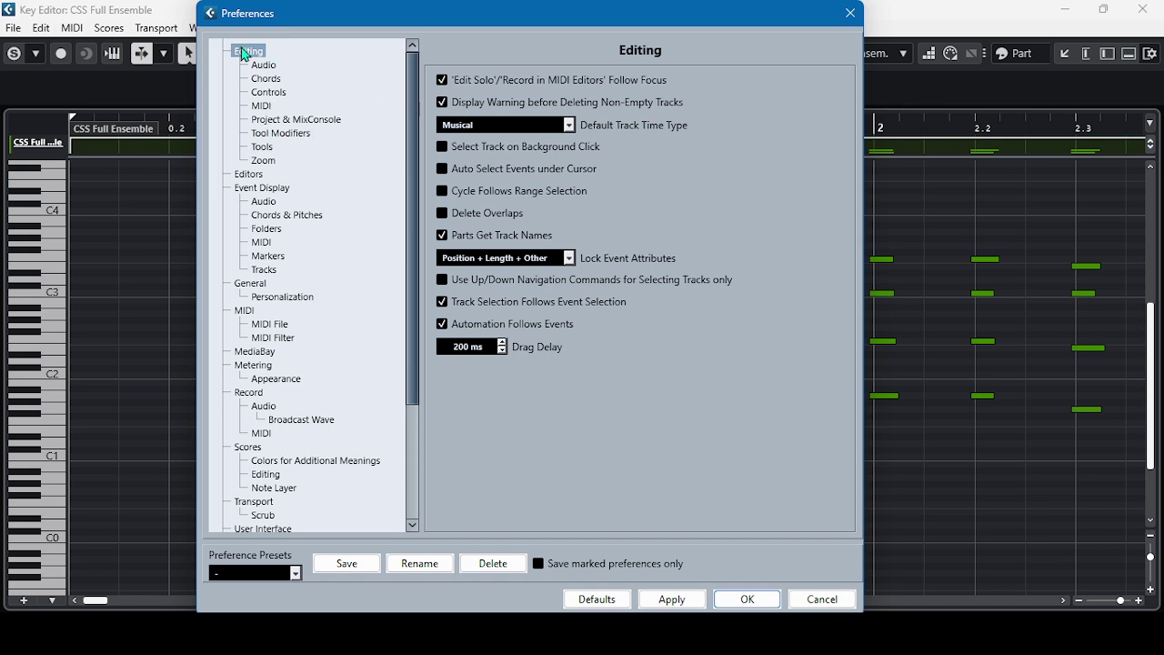
Assign Shift to Size Objects' All Events Same Value under Tool Modifiers and confirm with OK
click(266, 136)
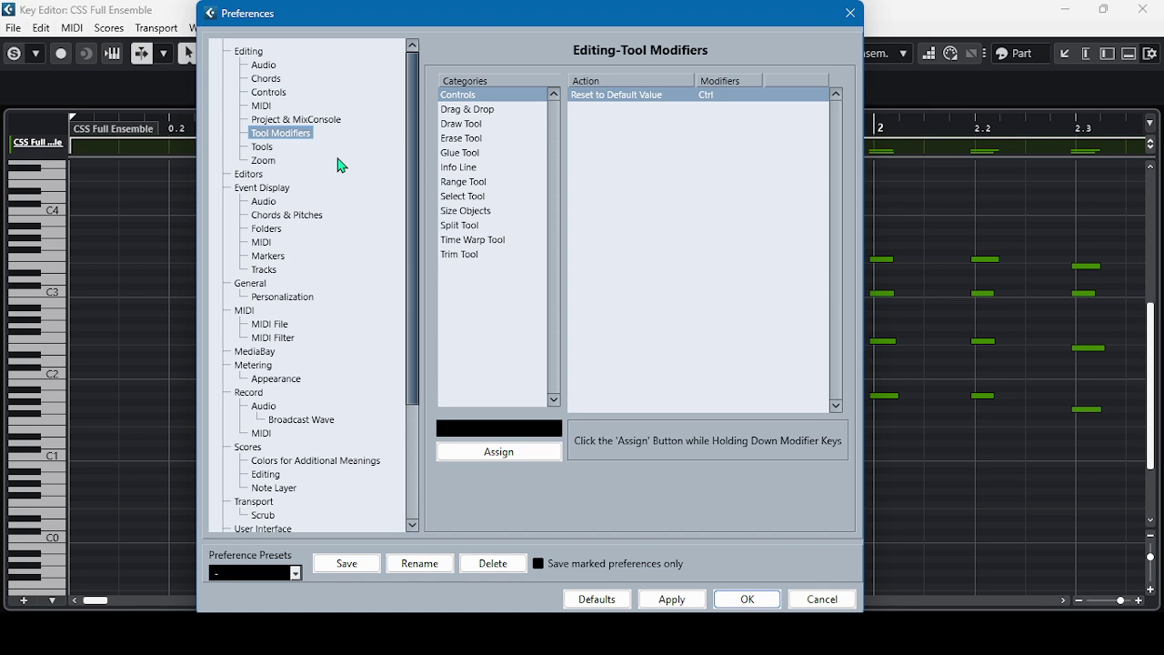
click(461, 214)
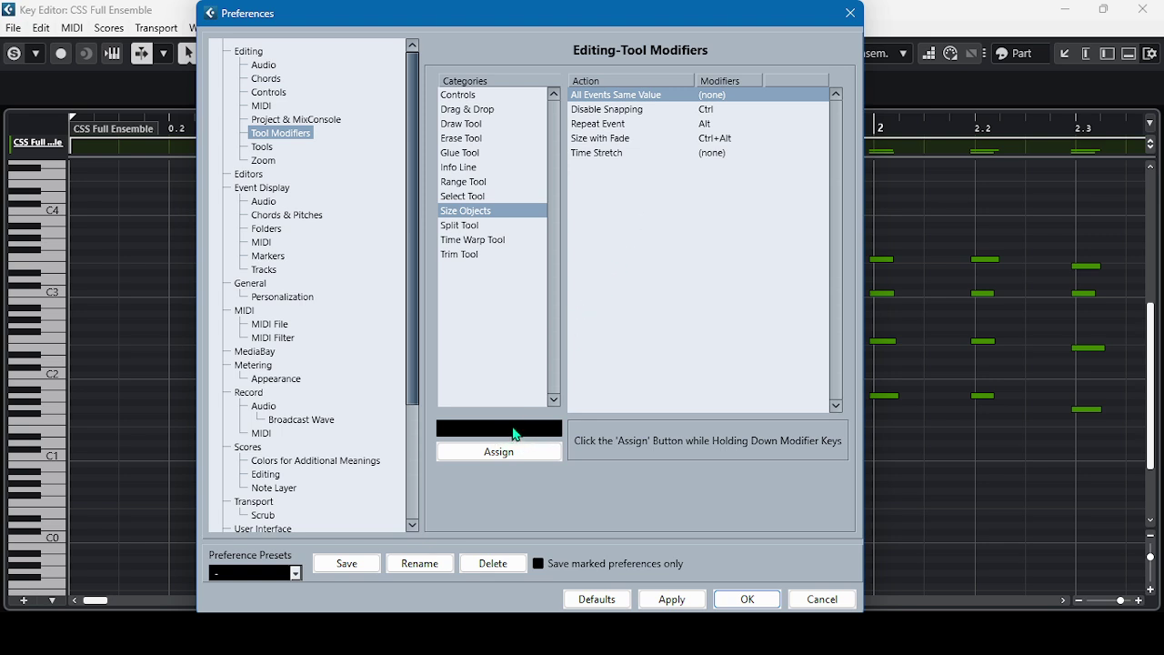
key(shift)
click(507, 455)
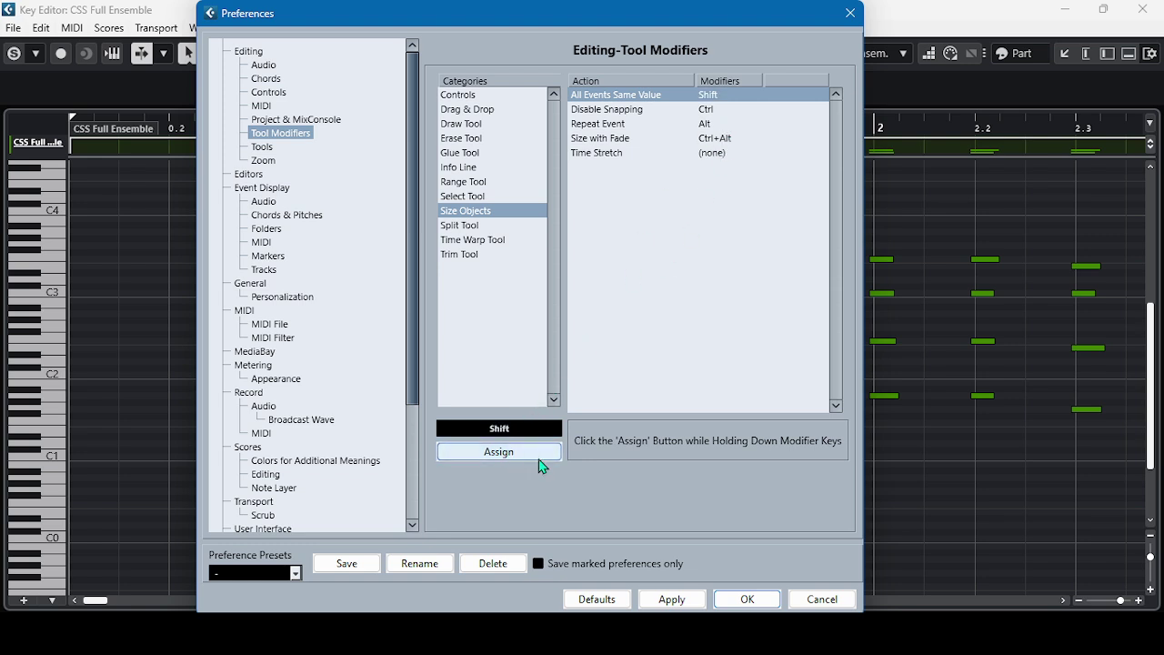
click(747, 601)
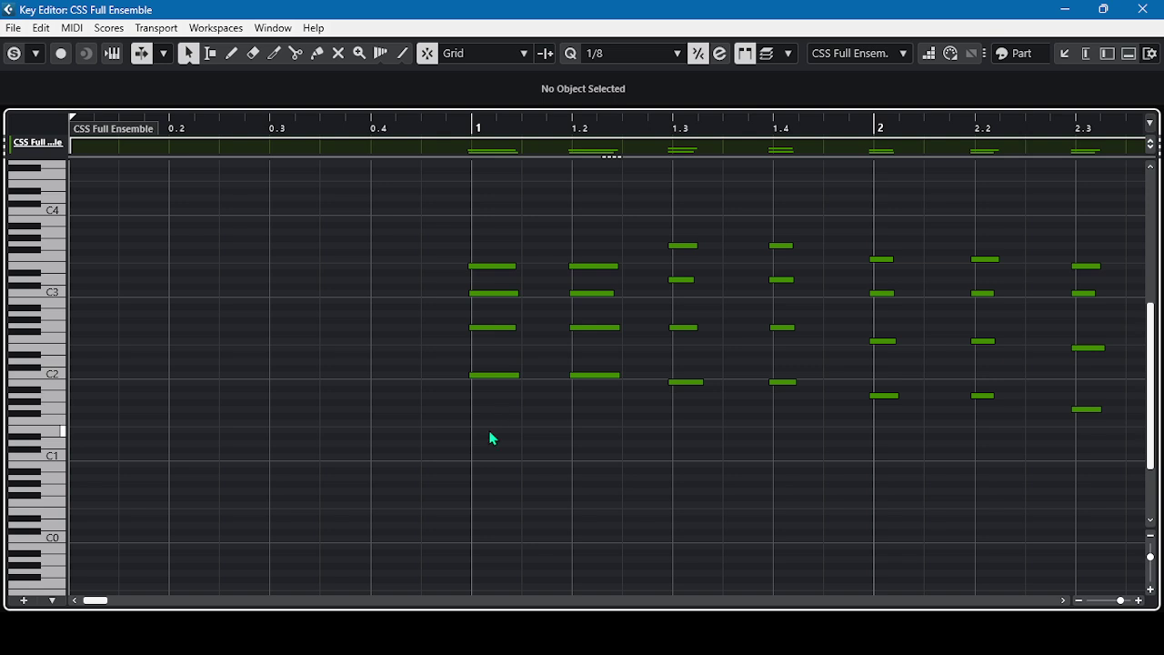
Snap the 1.1 and 1.2 chord starts onto their beats with equal ends, the 1.2 chord ending at 1.2.3.0
drag(490, 428, 525, 239)
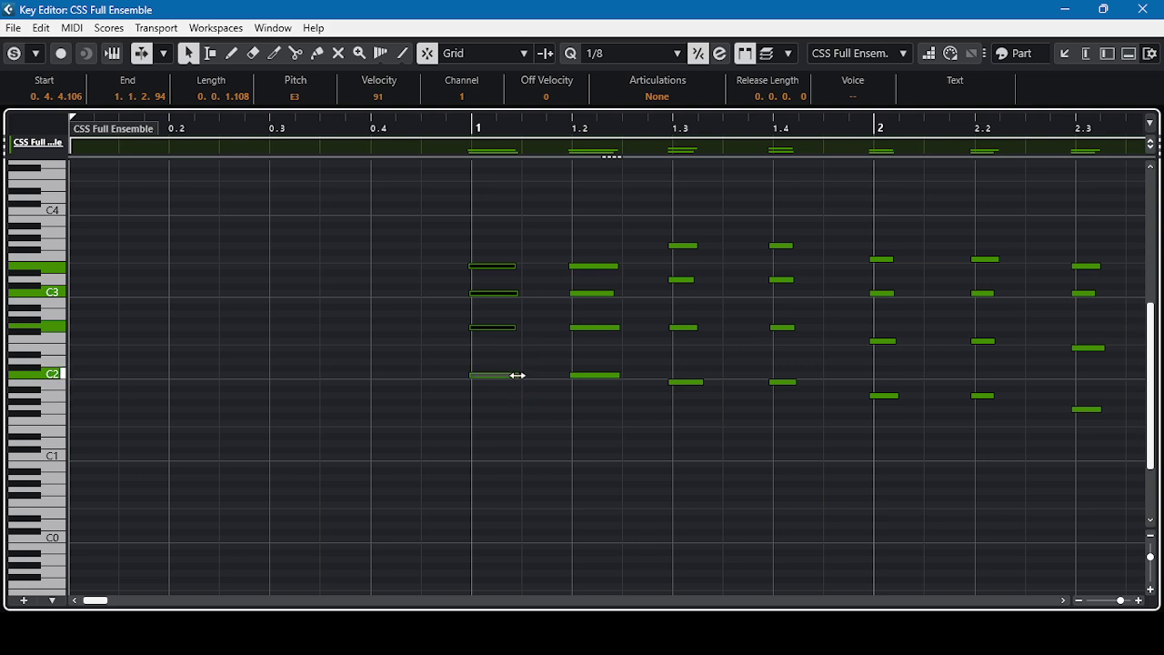
drag(518, 375, 532, 371)
drag(470, 375, 491, 376)
drag(556, 412, 624, 246)
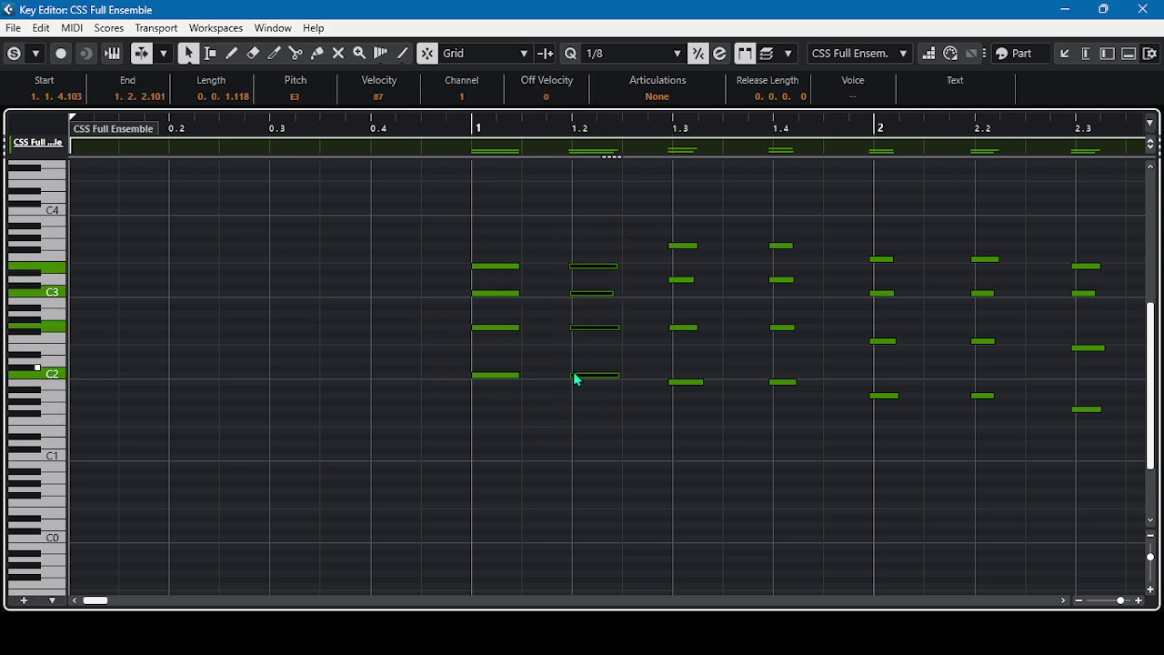
drag(569, 376, 573, 376)
drag(619, 375, 621, 372)
Select the 1.3 and 1.4 chords and stretch the 1.3 notes past beat 1.4
click(592, 454)
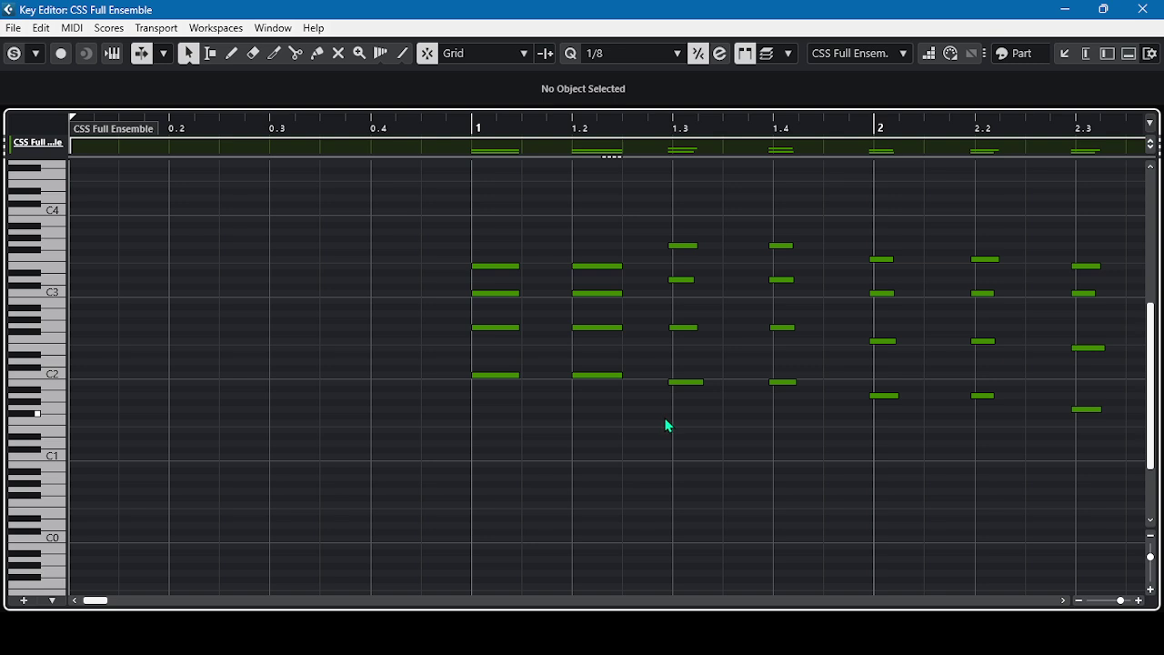
drag(665, 417, 825, 205)
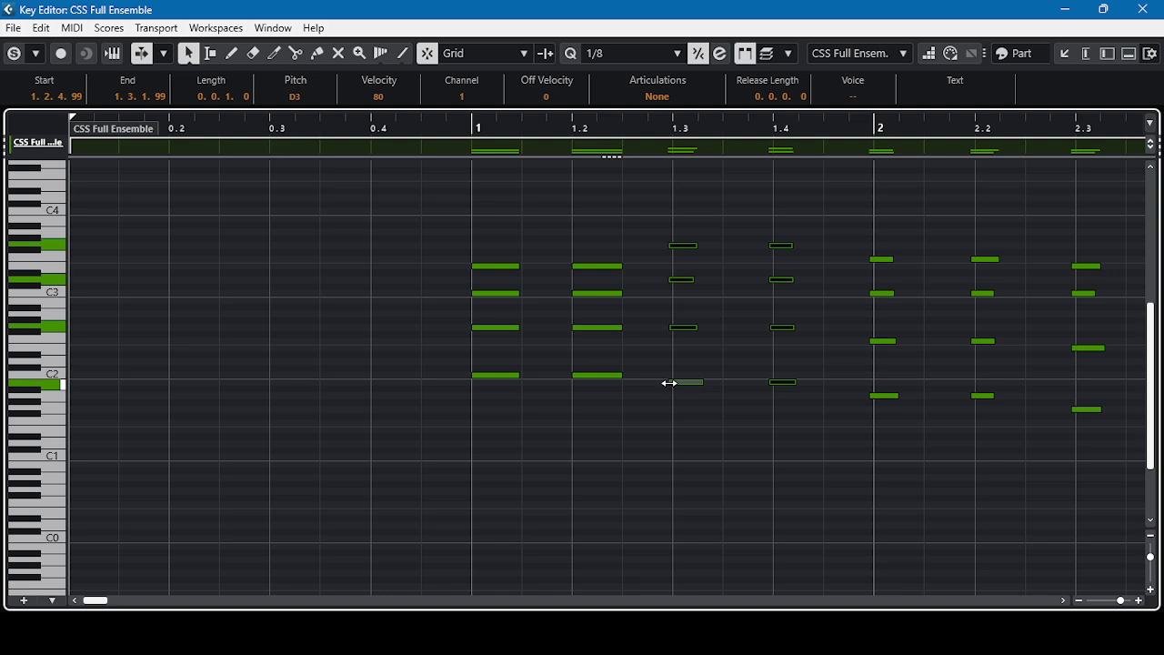
drag(669, 383, 688, 382)
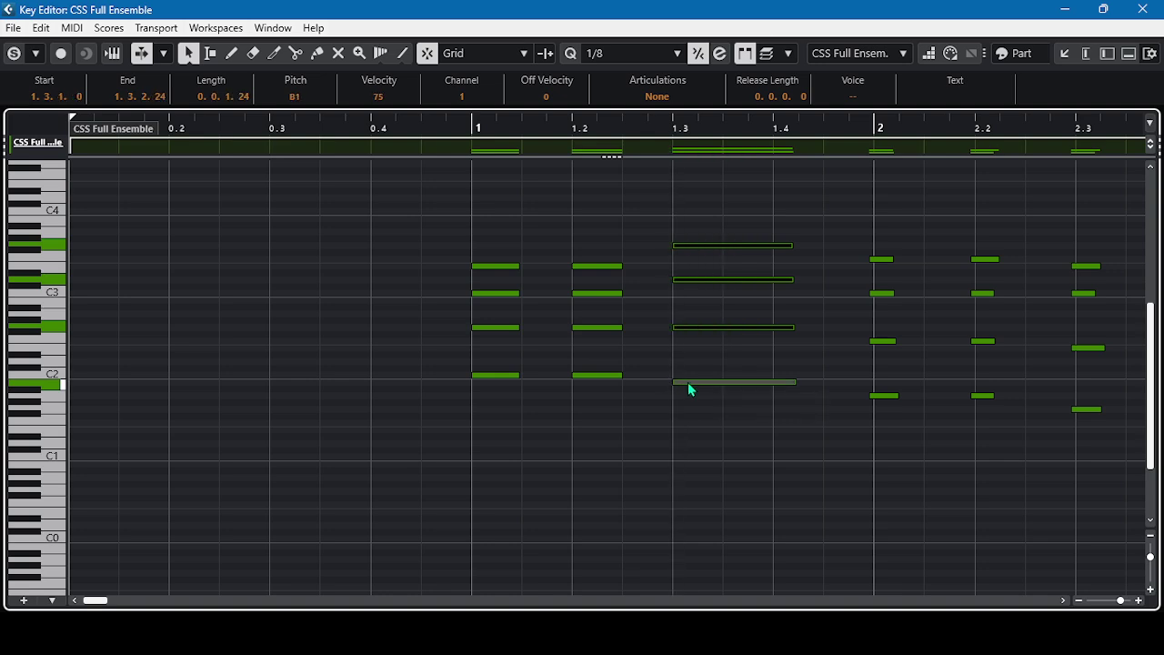
Undo the overlong note resize with Edit > Undo Size
click(41, 29)
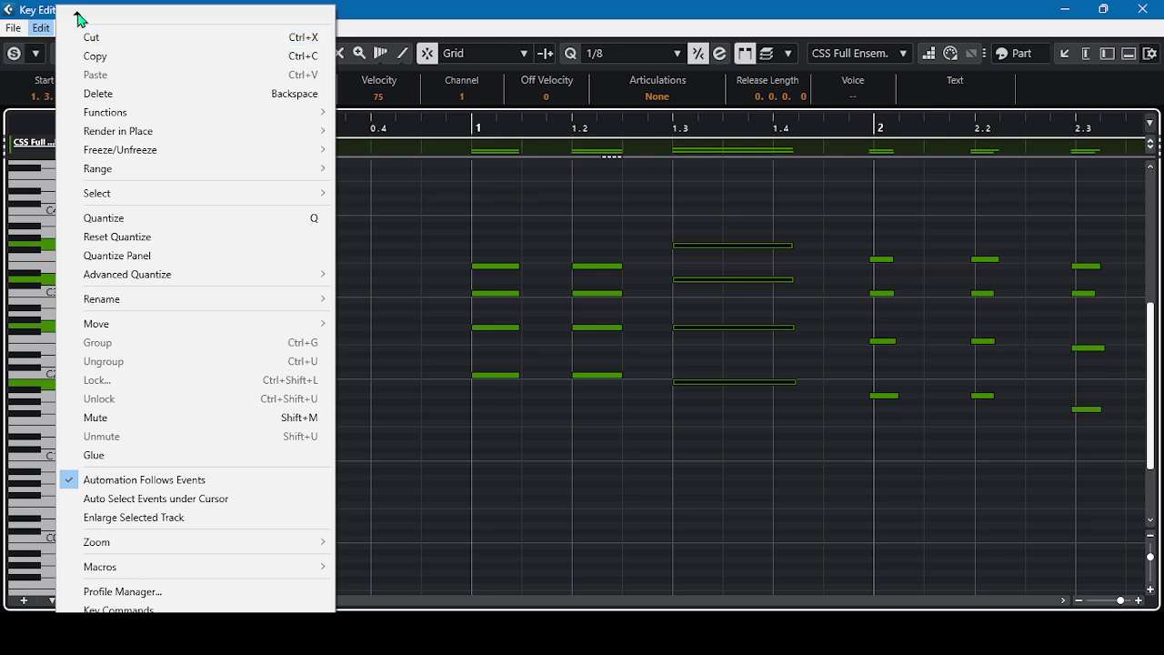
mouse_move(83, 13)
click(97, 33)
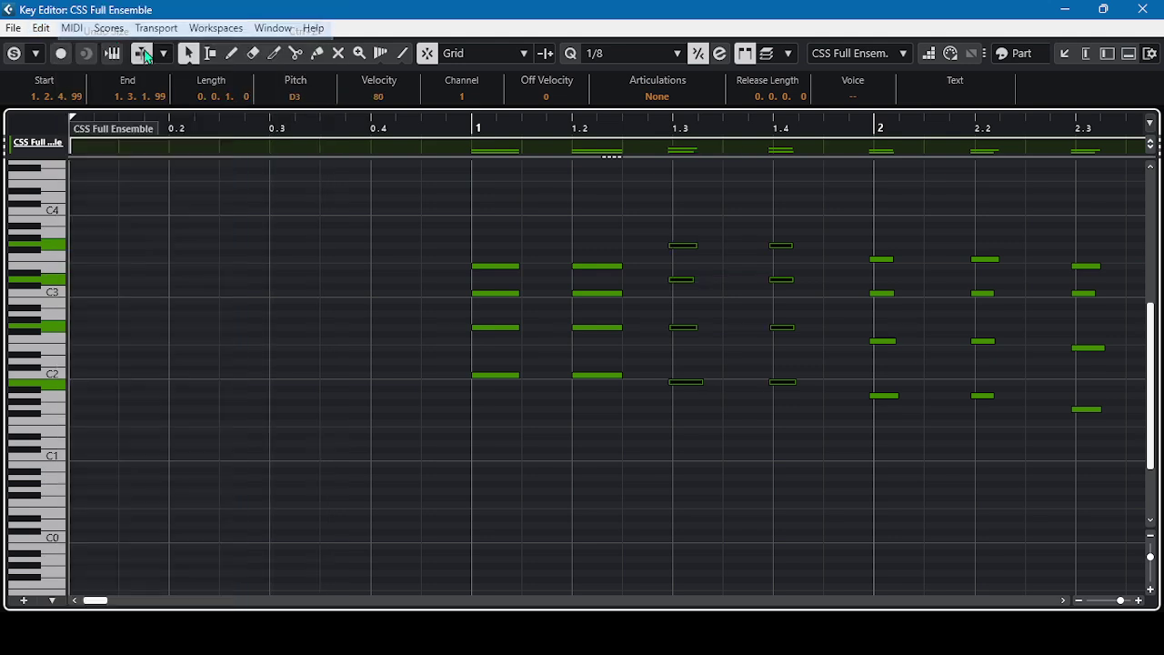
Put the 1.3 and 1.4 chord starts on their beats, ending the 1.3 chord at 1.3.3.0
drag(669, 444, 698, 282)
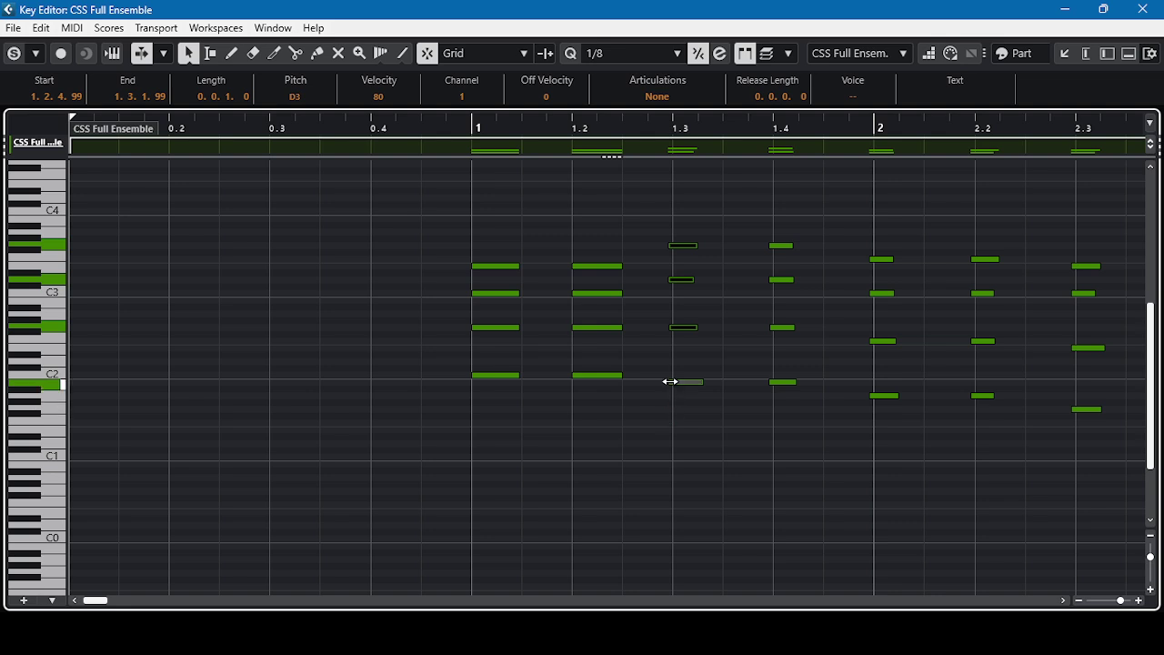
drag(670, 381, 682, 381)
drag(698, 384, 736, 385)
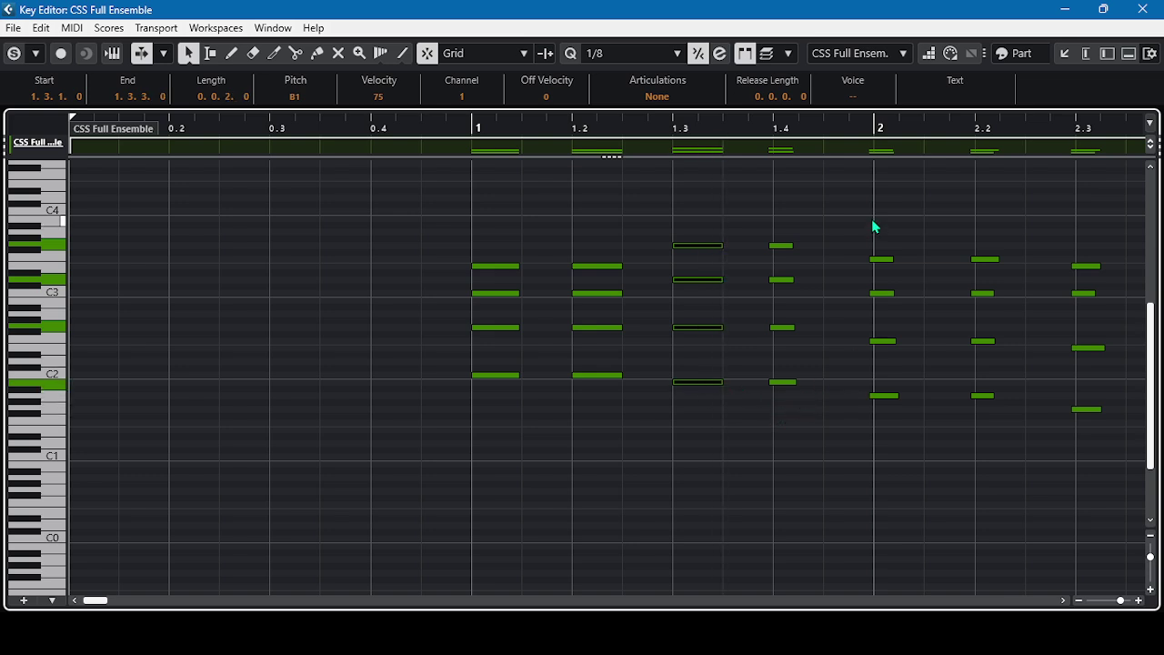
drag(767, 410, 803, 234)
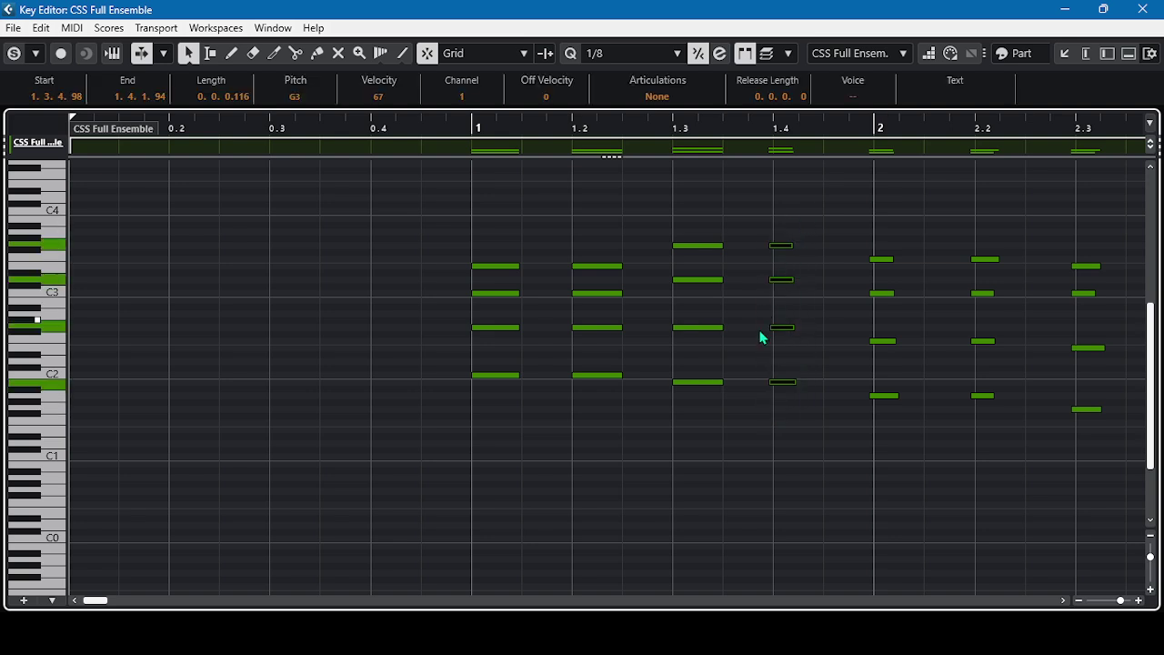
drag(770, 383, 823, 385)
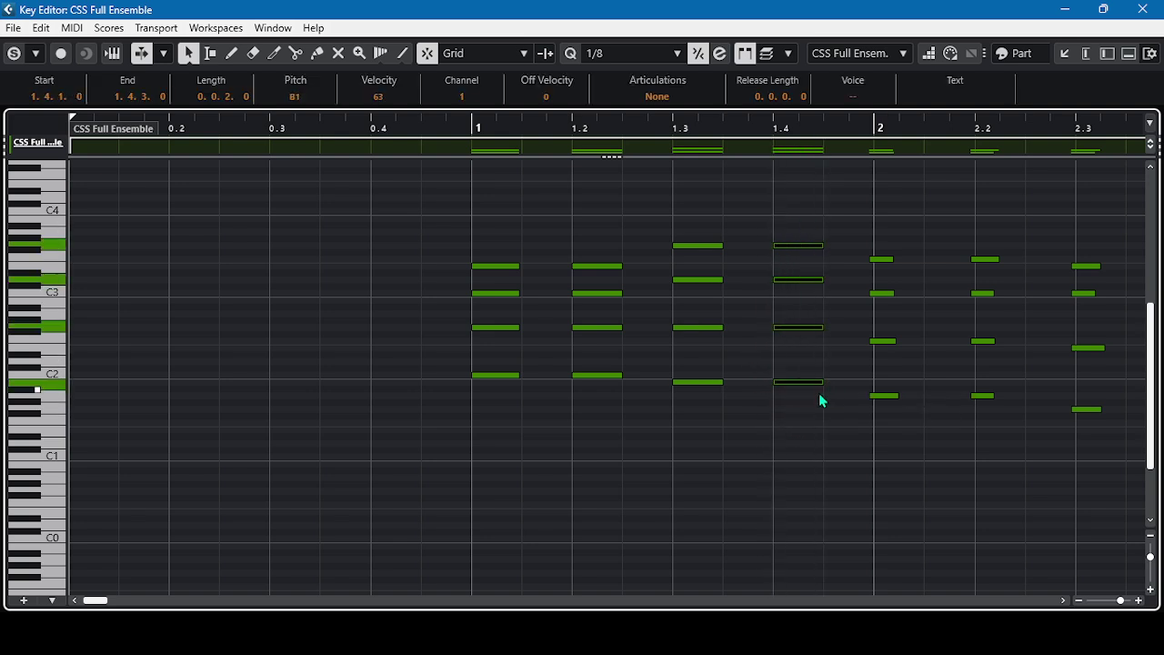
click(797, 429)
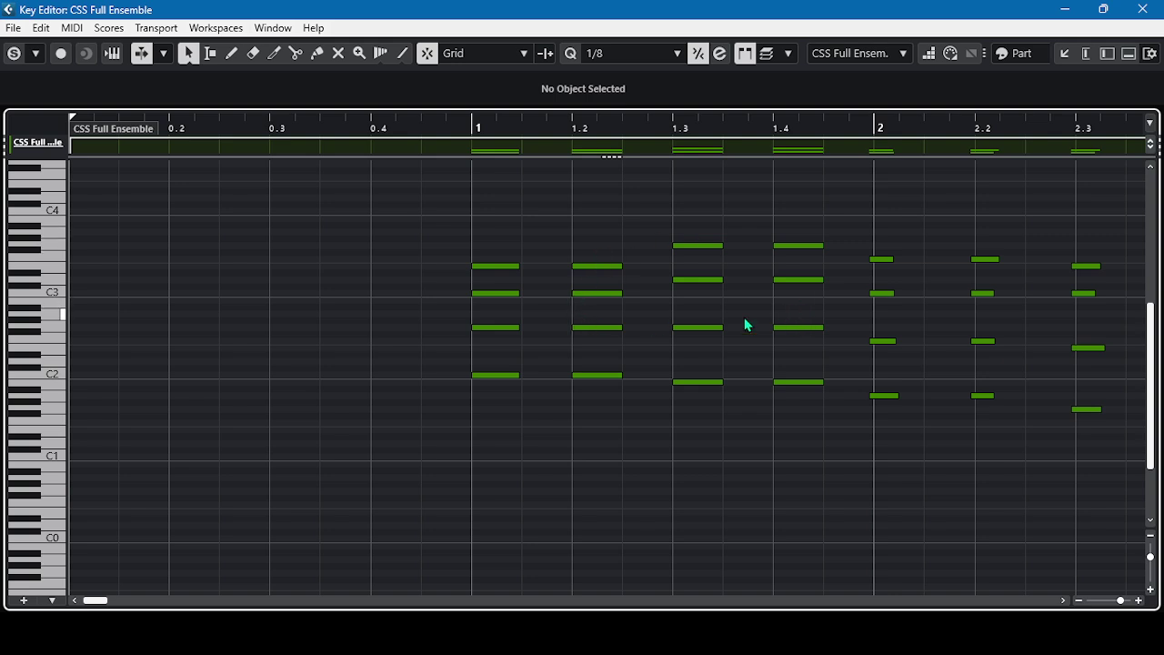
click(41, 28)
scroll(195, 319, down, 3)
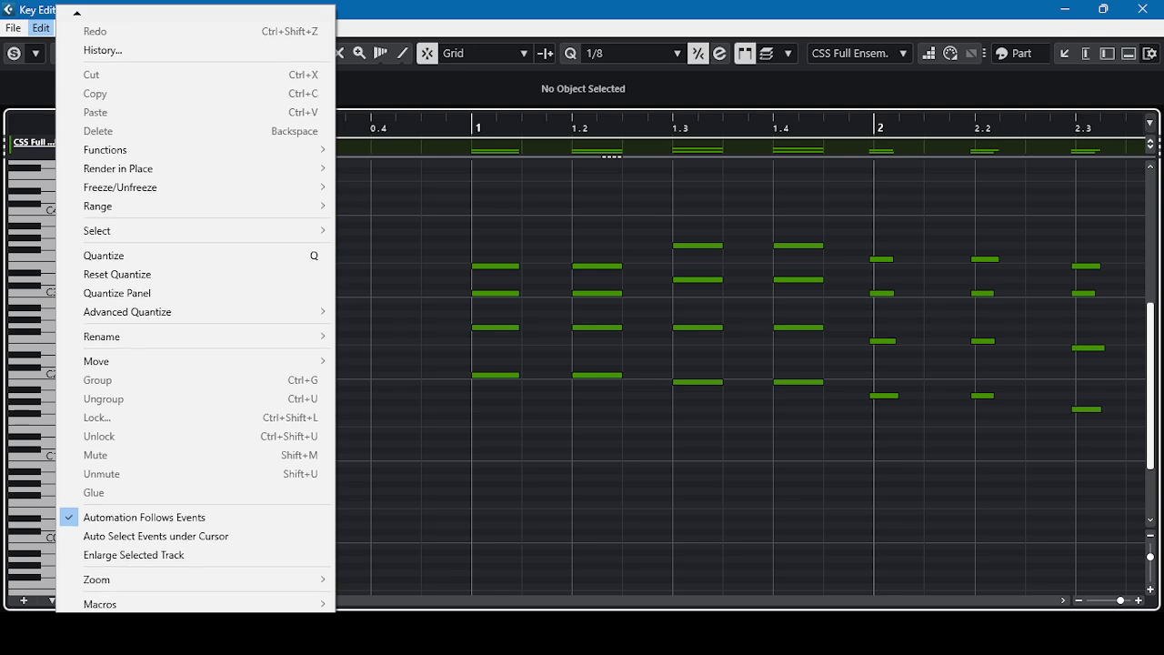
scroll(195, 364, down, 2)
click(182, 601)
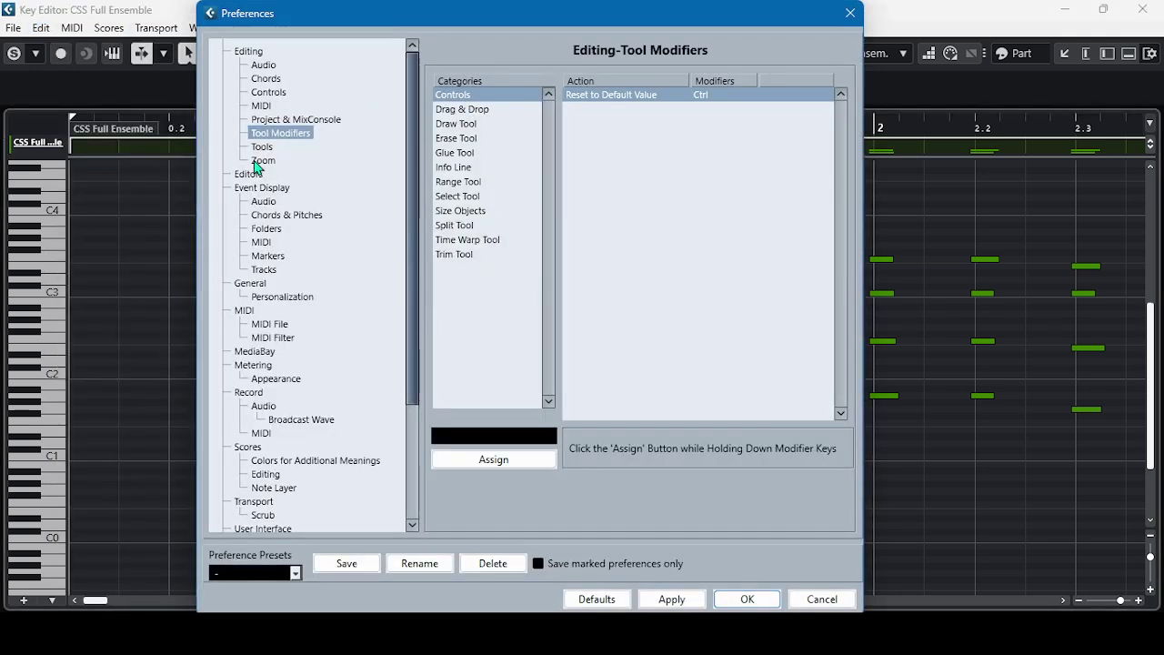
click(468, 212)
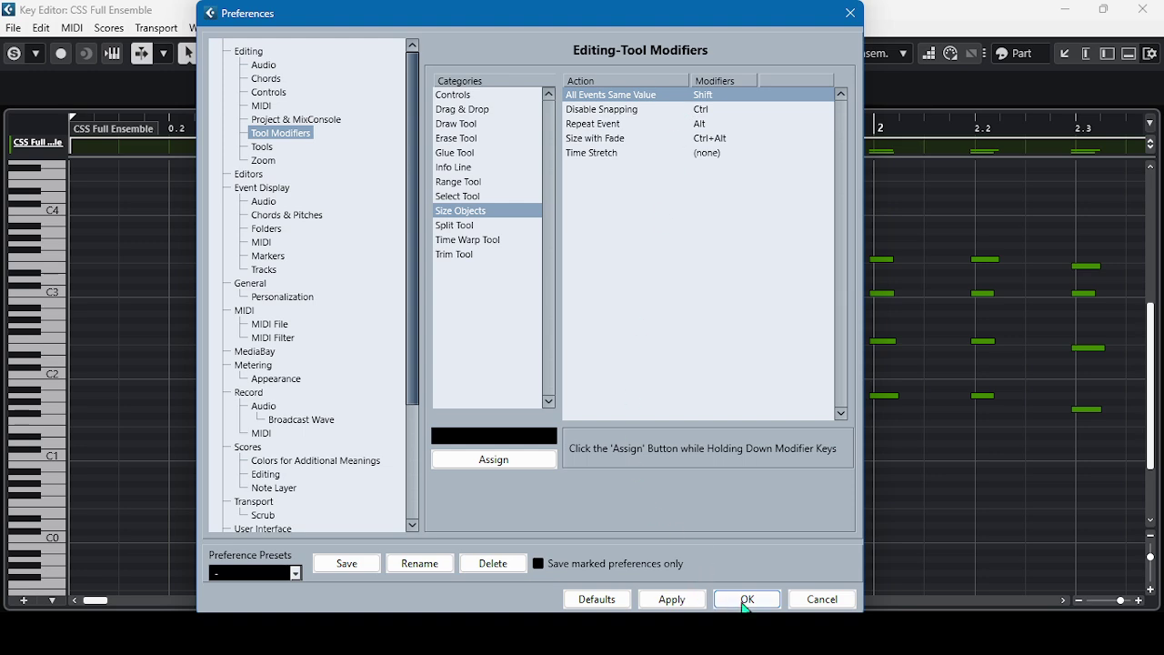
click(853, 13)
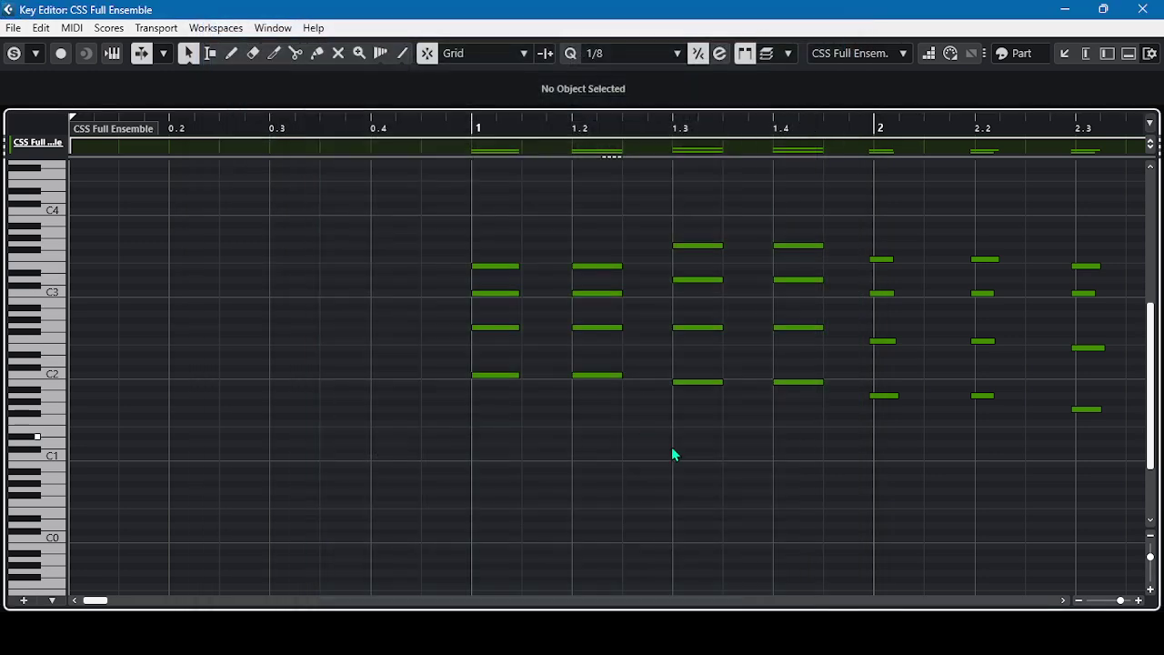